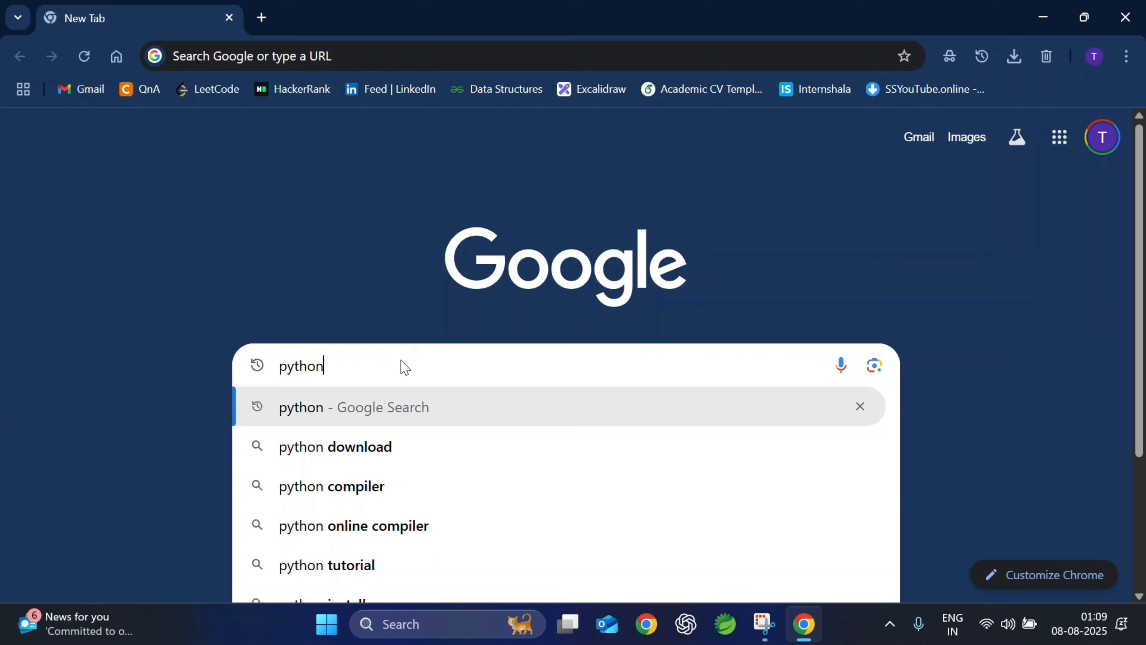
# - Search Google for python, open the Python.org site, and download the Python 3.13.6 Windows installer to the Downloads folder
pyautogui.press('Return')
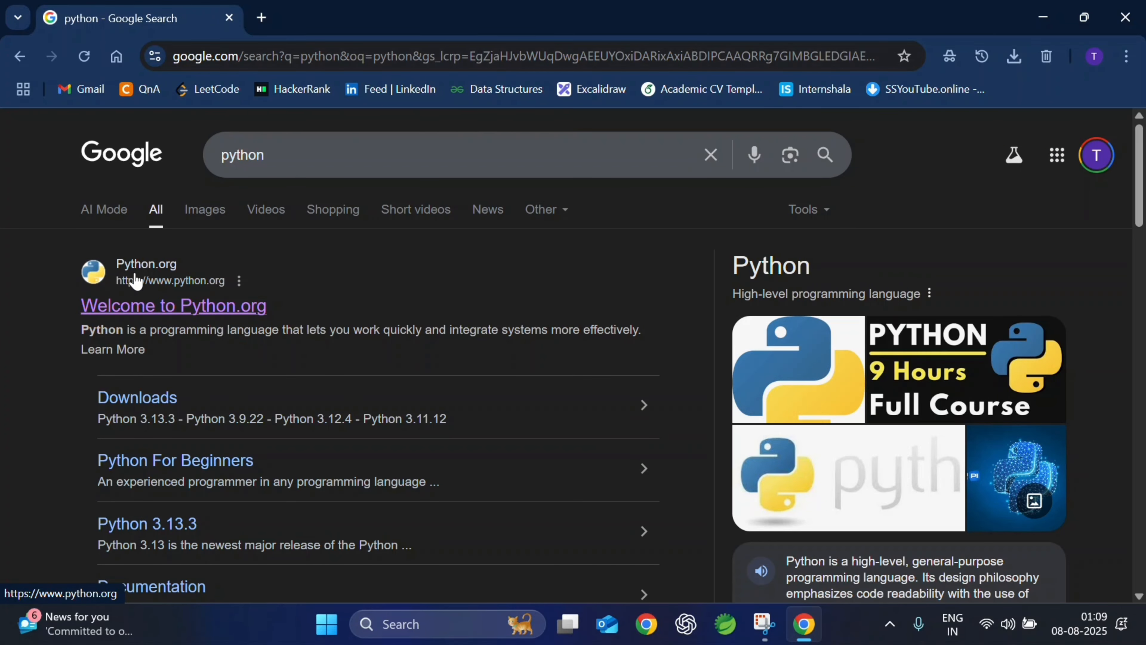
pyautogui.click(142, 314)
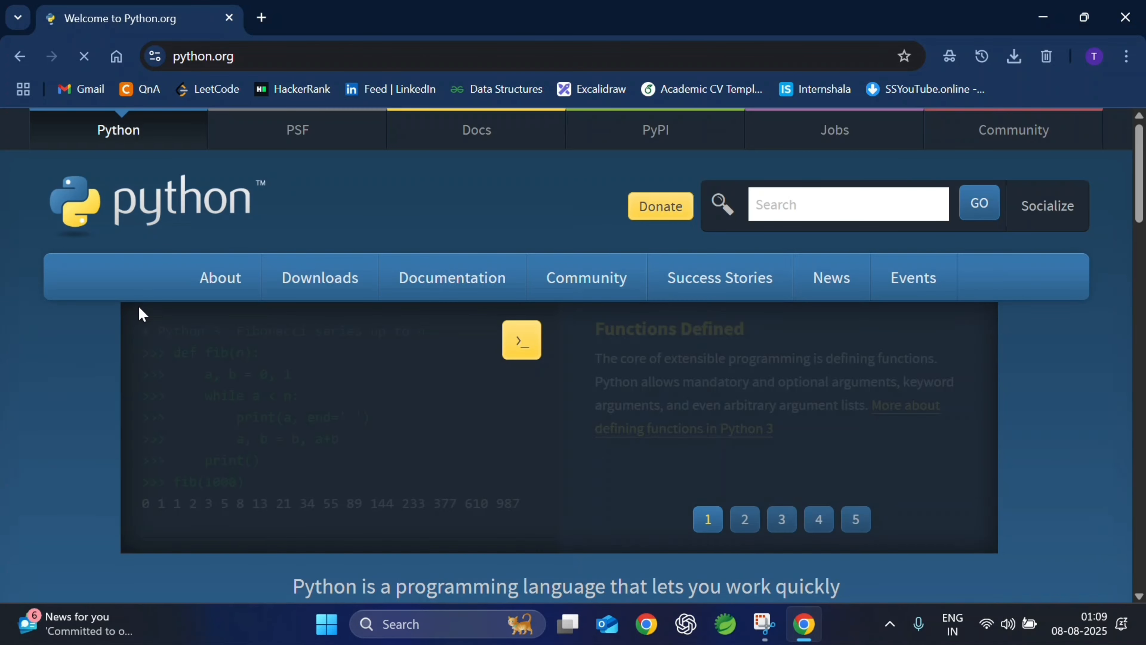
pyautogui.moveTo(317, 280)
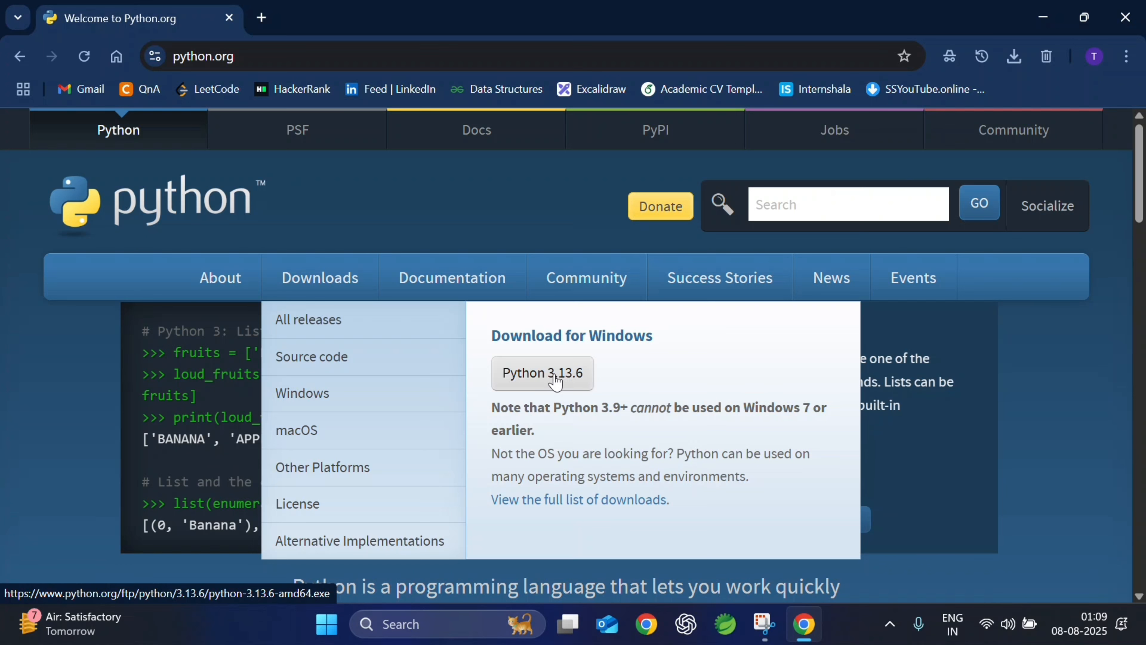
pyautogui.click(542, 379)
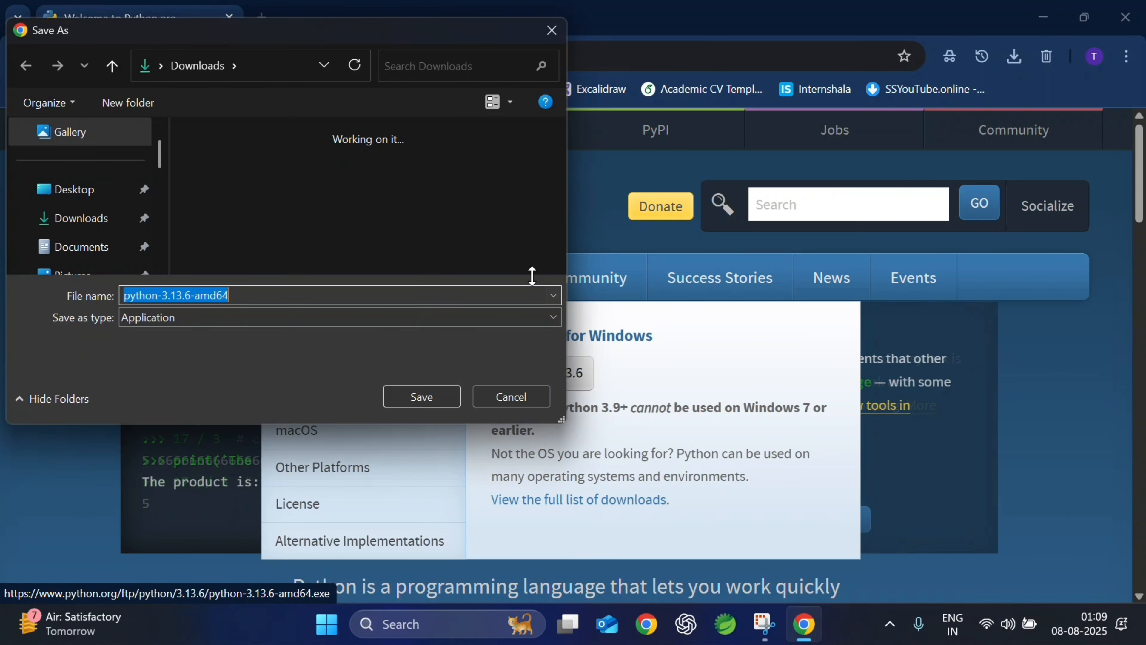
pyautogui.click(417, 399)
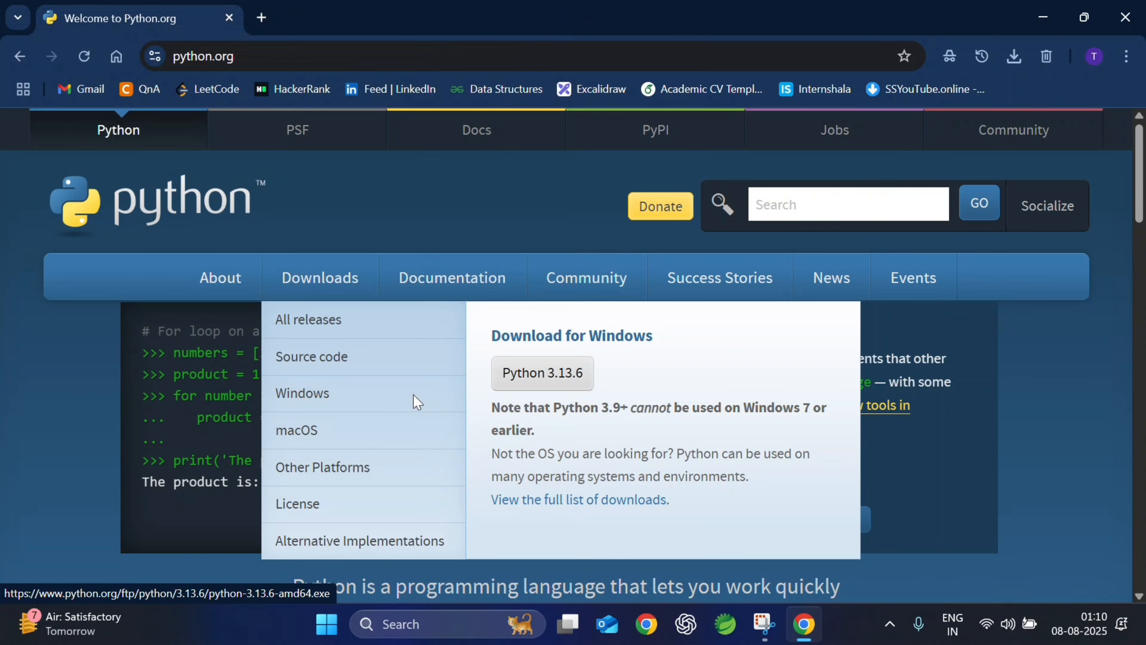
# - Launch the downloaded python-3.13.6-amd64.exe installer and minimize the browser
pyautogui.click(1014, 56)
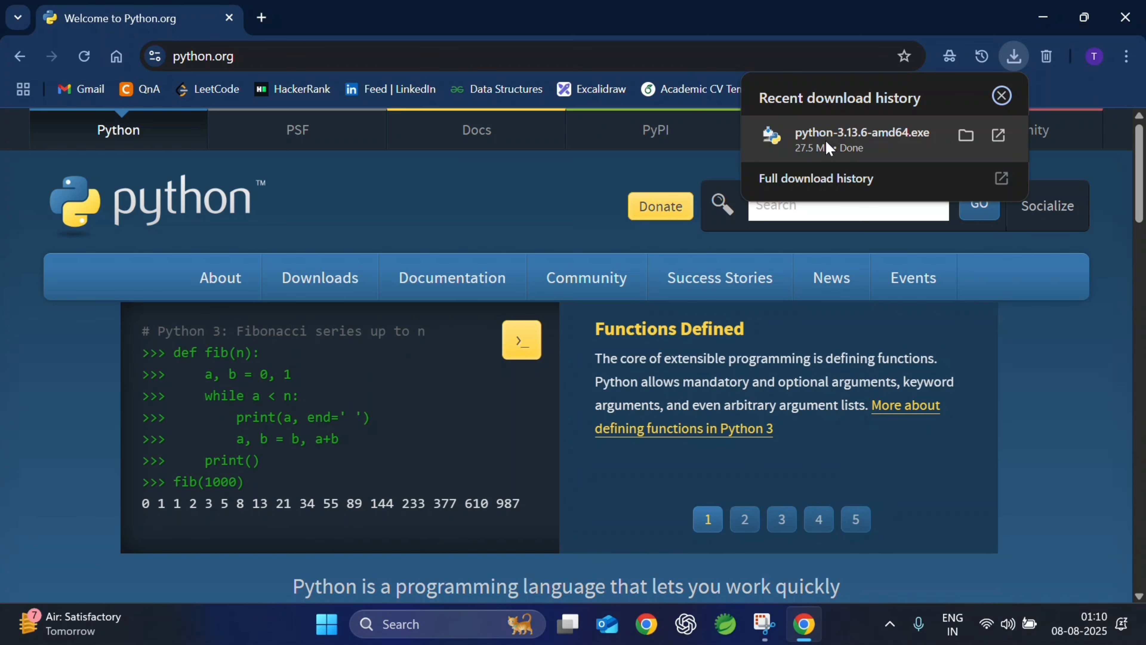
pyautogui.rightClick(800, 142)
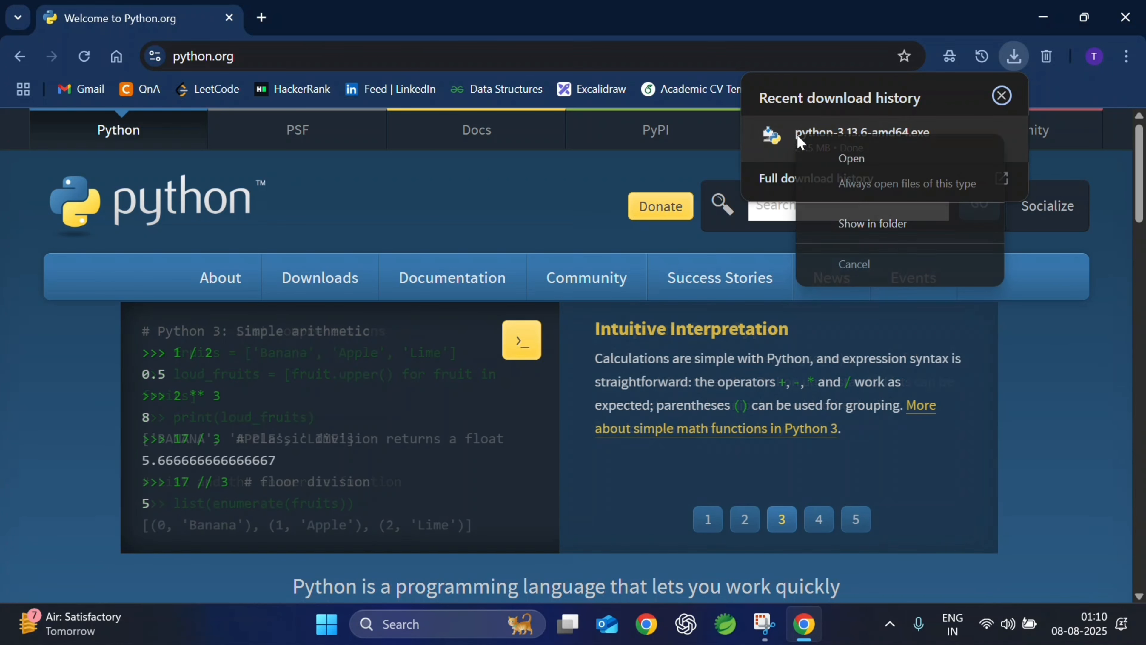
pyautogui.click(851, 160)
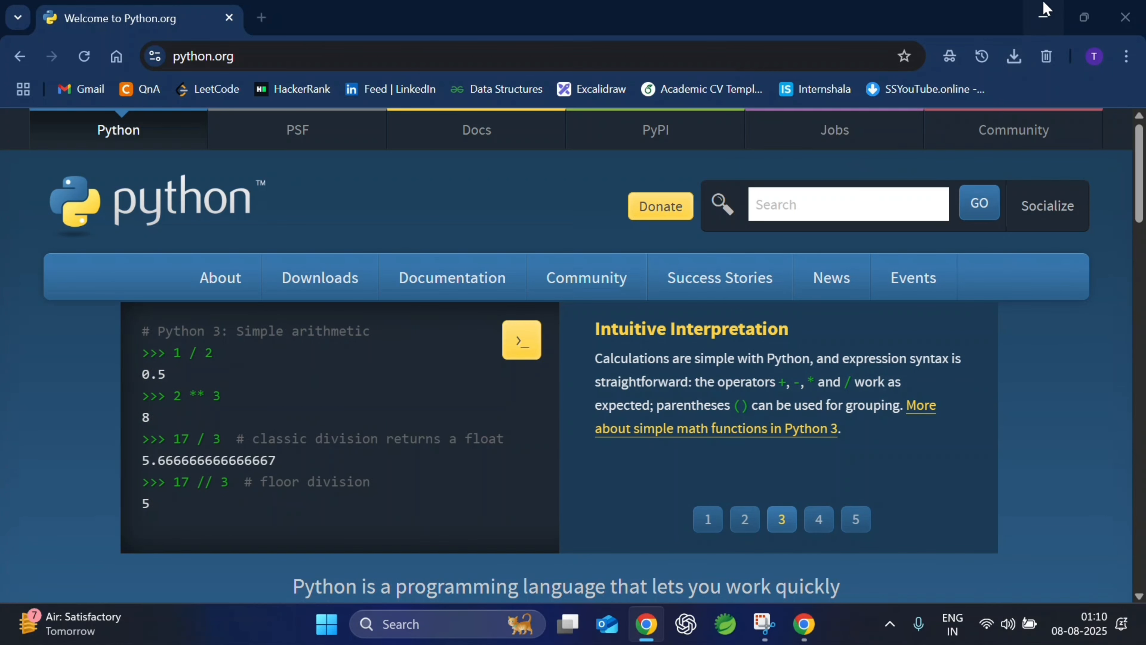
pyautogui.click(1043, 16)
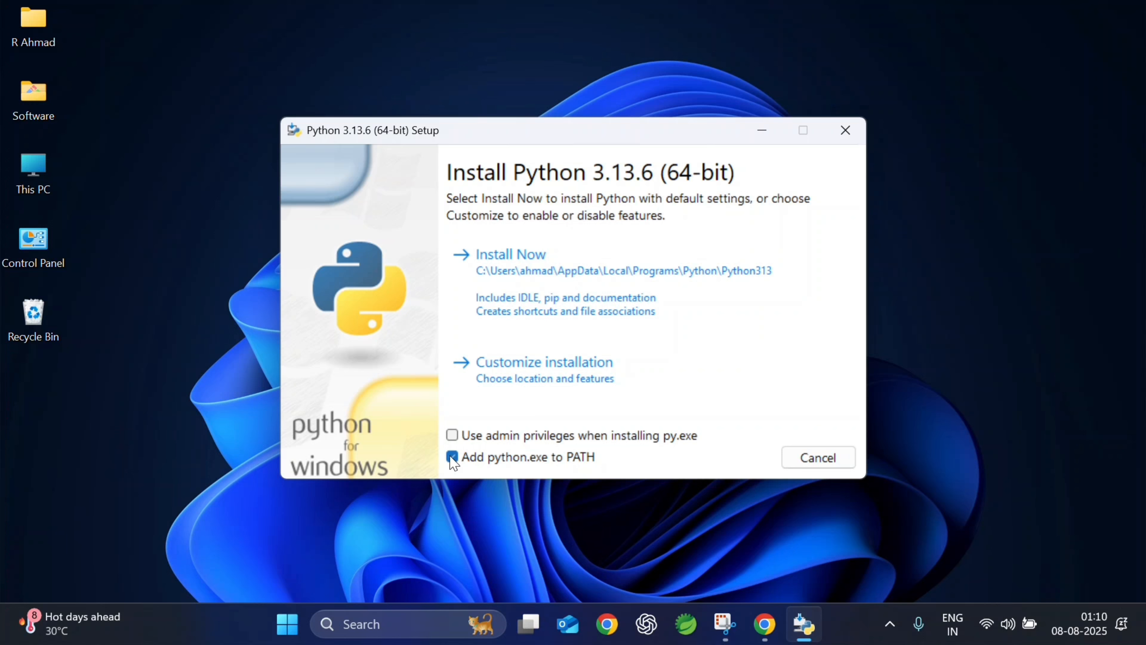
# - Enable adding python.exe to PATH and admin privileges for py.exe, choose a customized installation, and accept all optional features
pyautogui.click(452, 435)
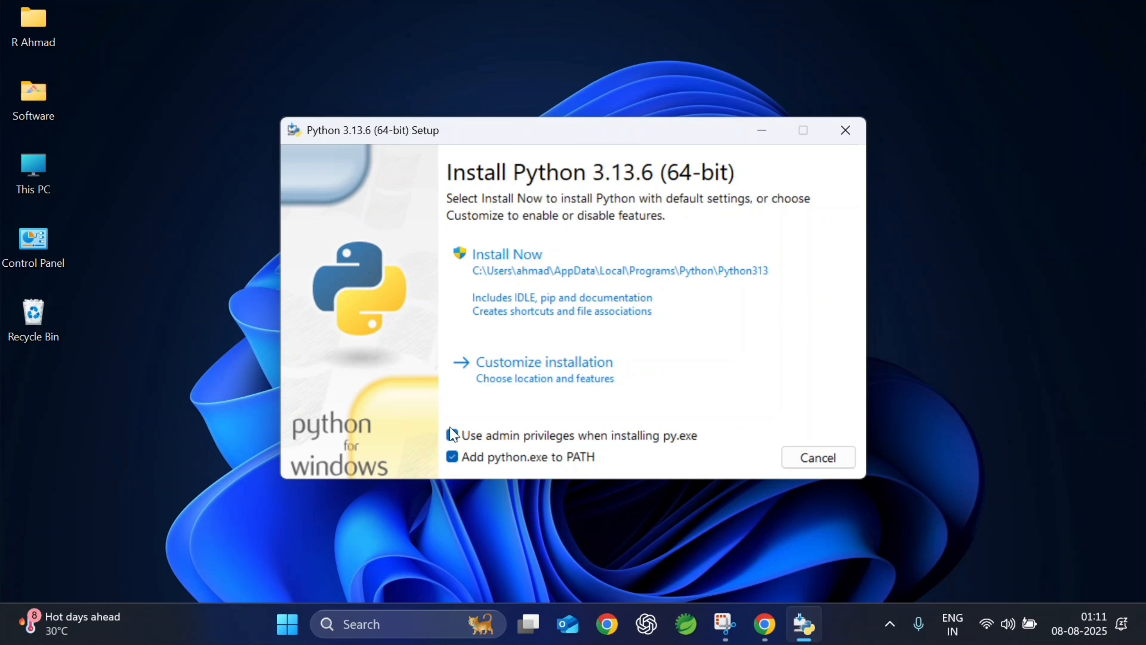
pyautogui.click(527, 377)
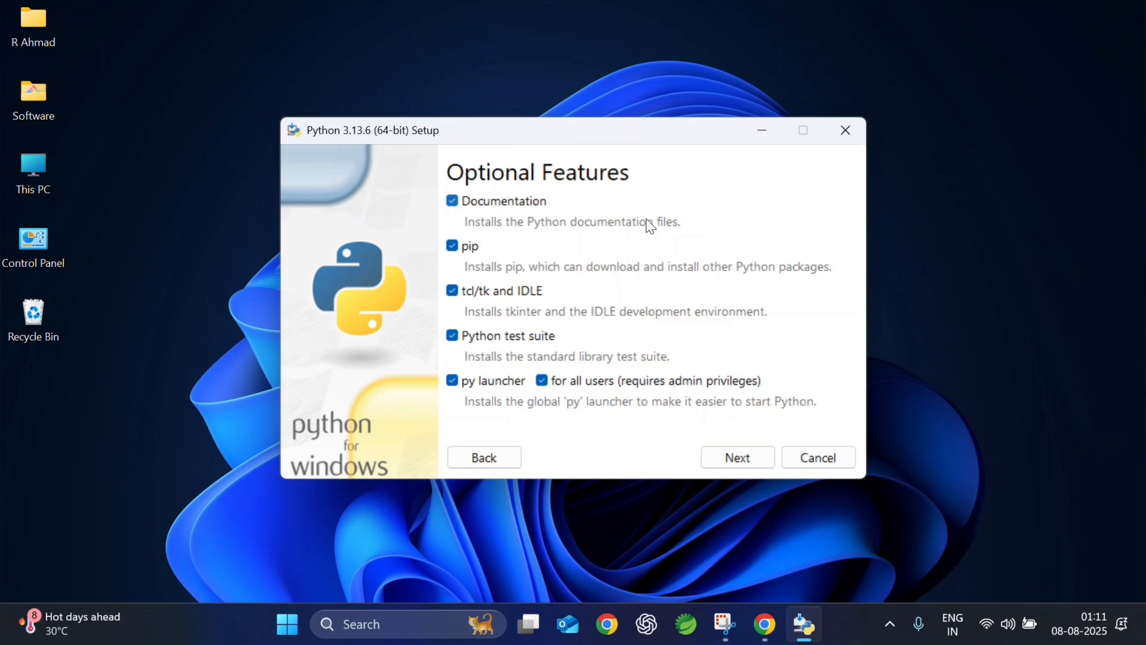
pyautogui.click(729, 464)
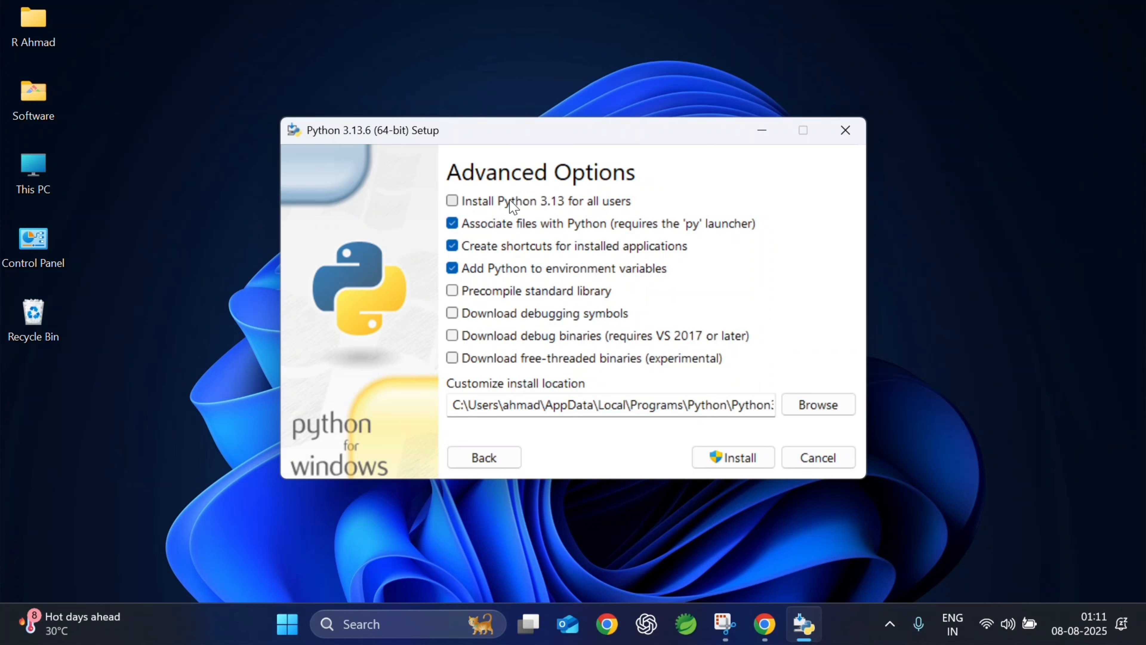
# - Install Python 3.13 for all users with the standard library precompiled, and minimize the setup window once it finishes
pyautogui.click(454, 202)
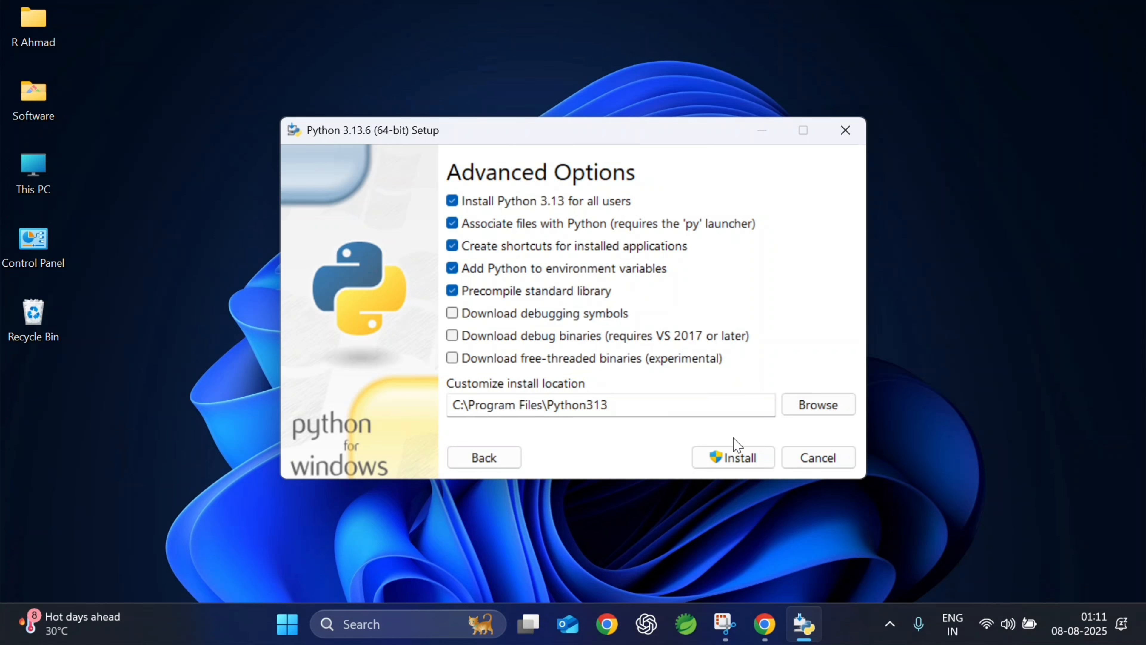
pyautogui.click(737, 459)
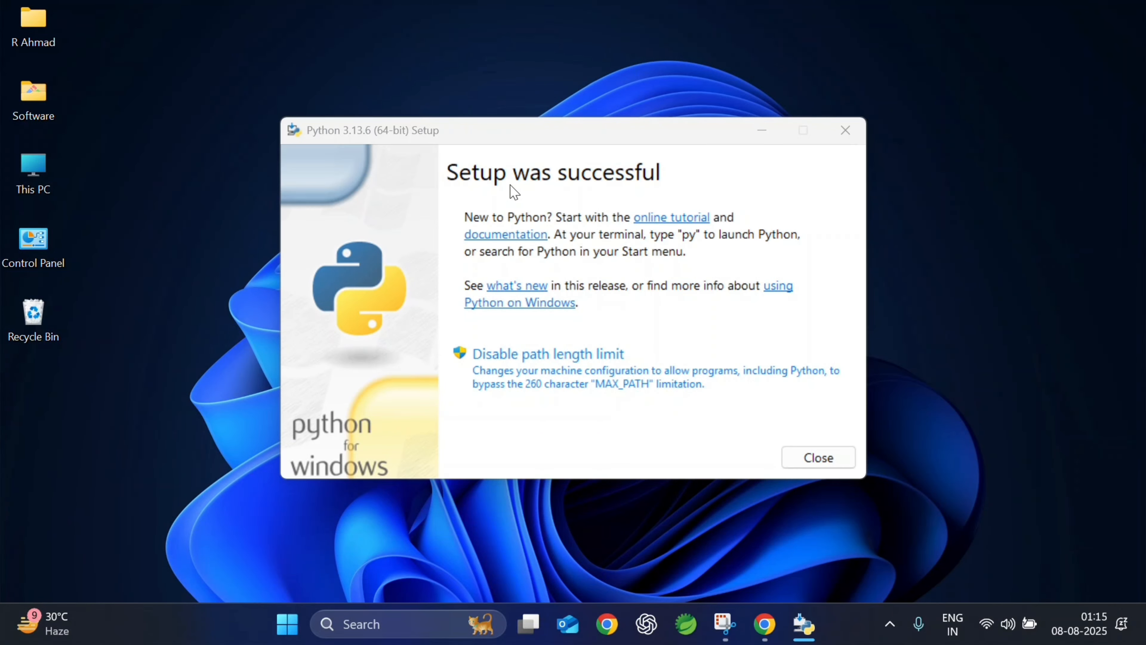
pyautogui.click(767, 131)
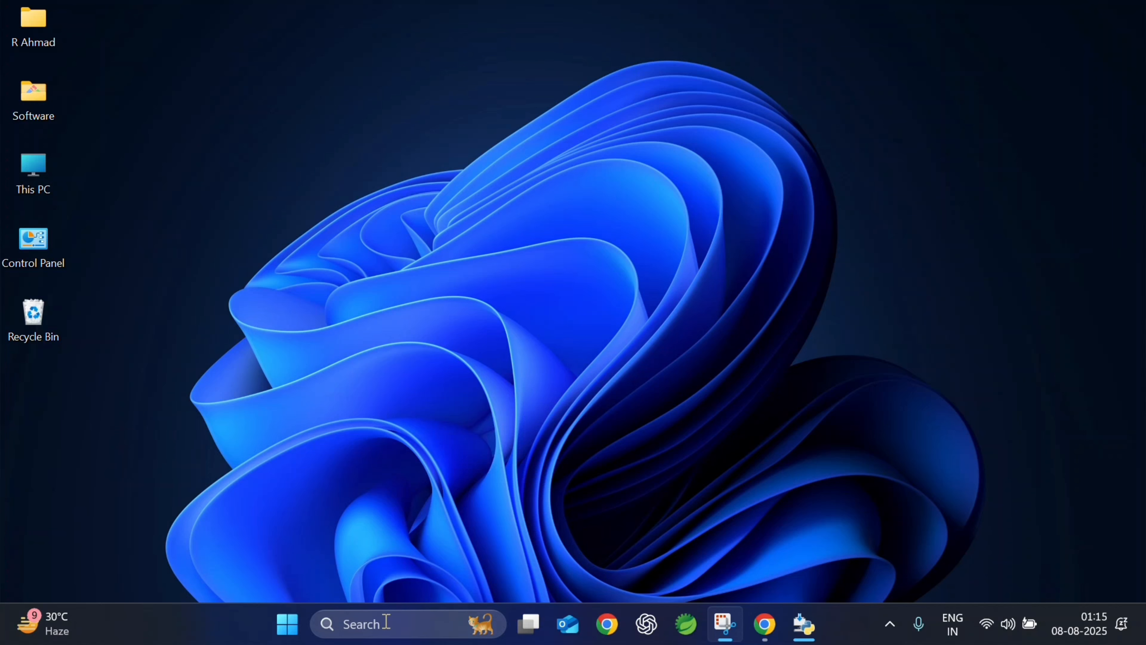
# - Search Windows for cmd, open Command Prompt, and enlarge its text
pyautogui.click(384, 623)
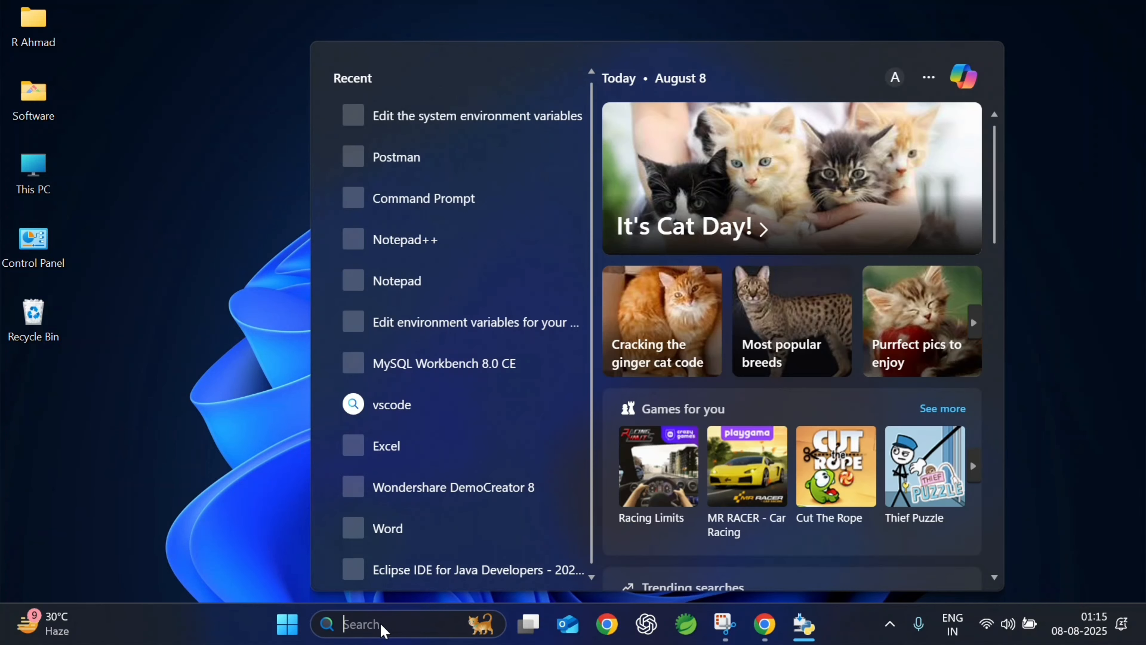
pyautogui.write('cmd')
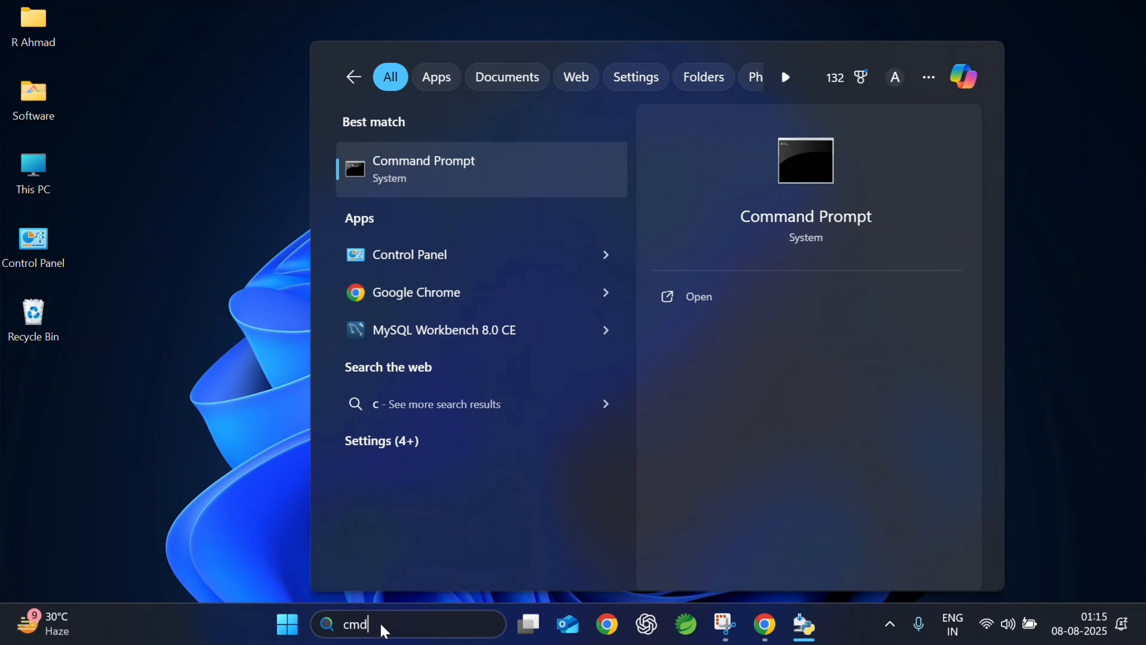
pyautogui.click(391, 173)
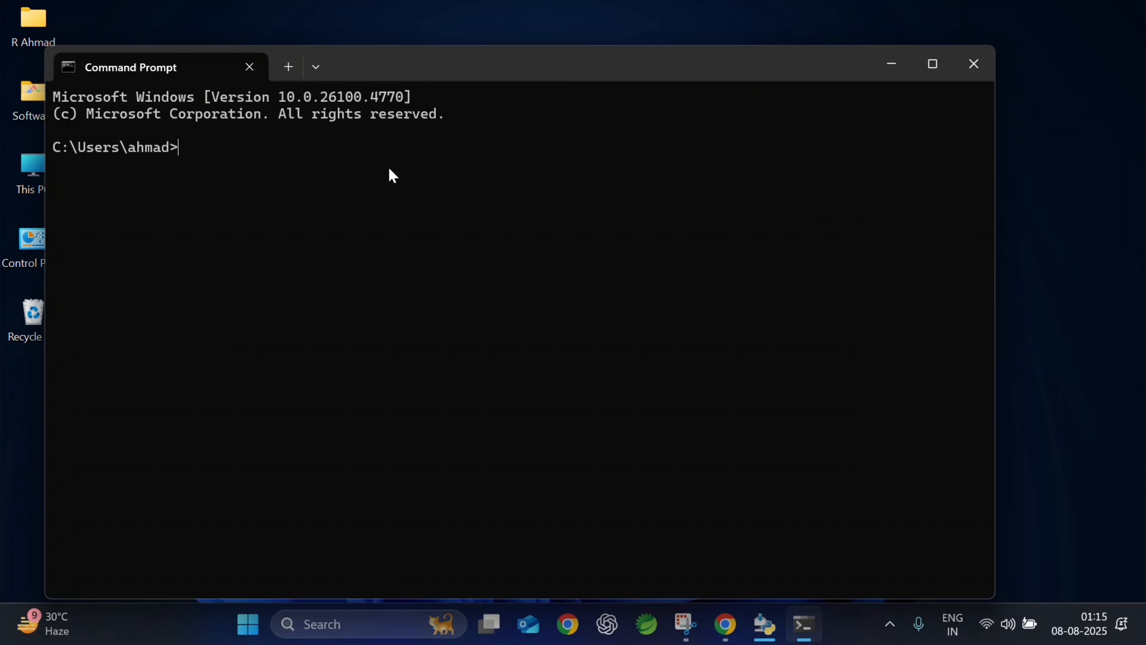
pyautogui.hotkey('ctrl', '=')
pyautogui.hotkey('ctrl', '=')
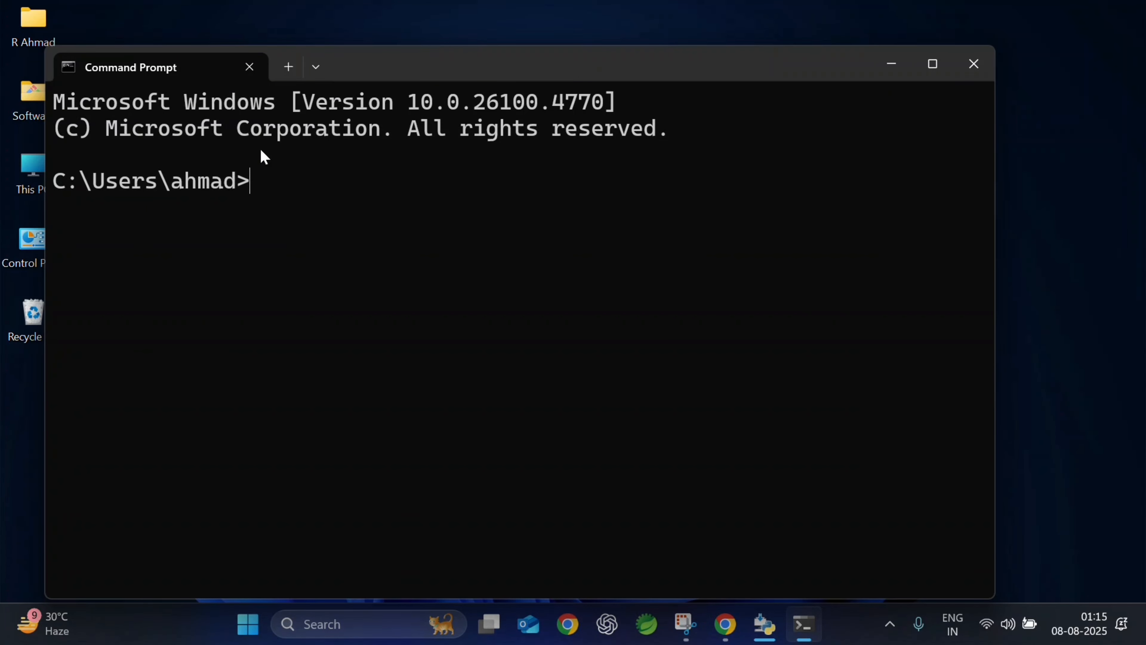
# - Check the installed Python version with "python --version" and minimize the Command Prompt window
pyautogui.write('pytho')
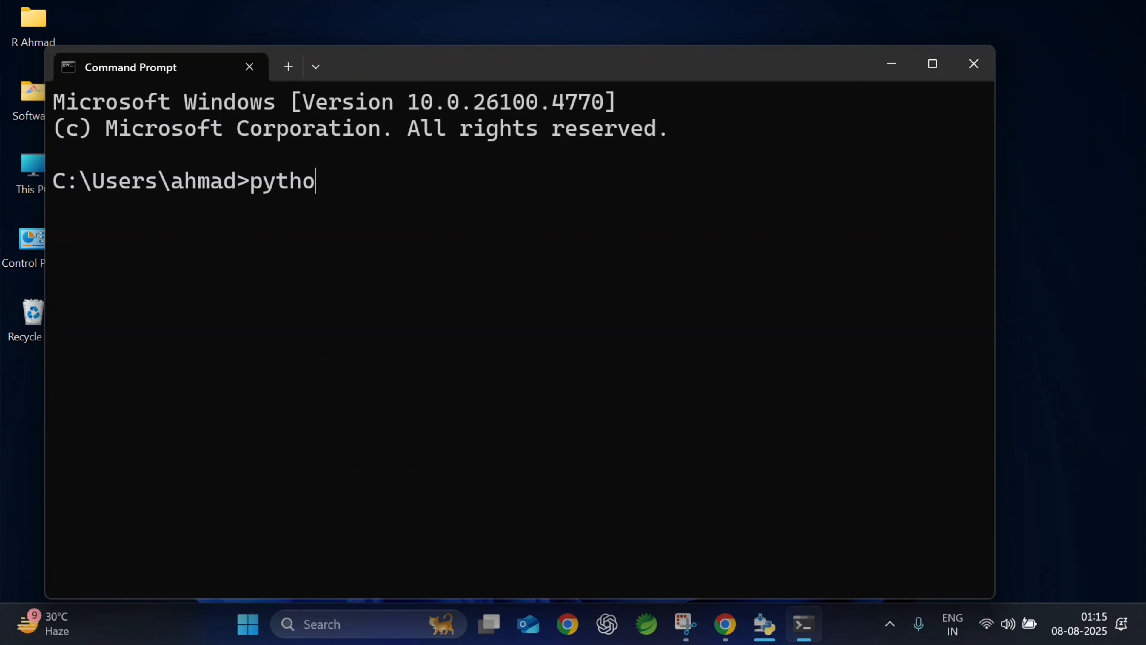
pyautogui.write('n --version')
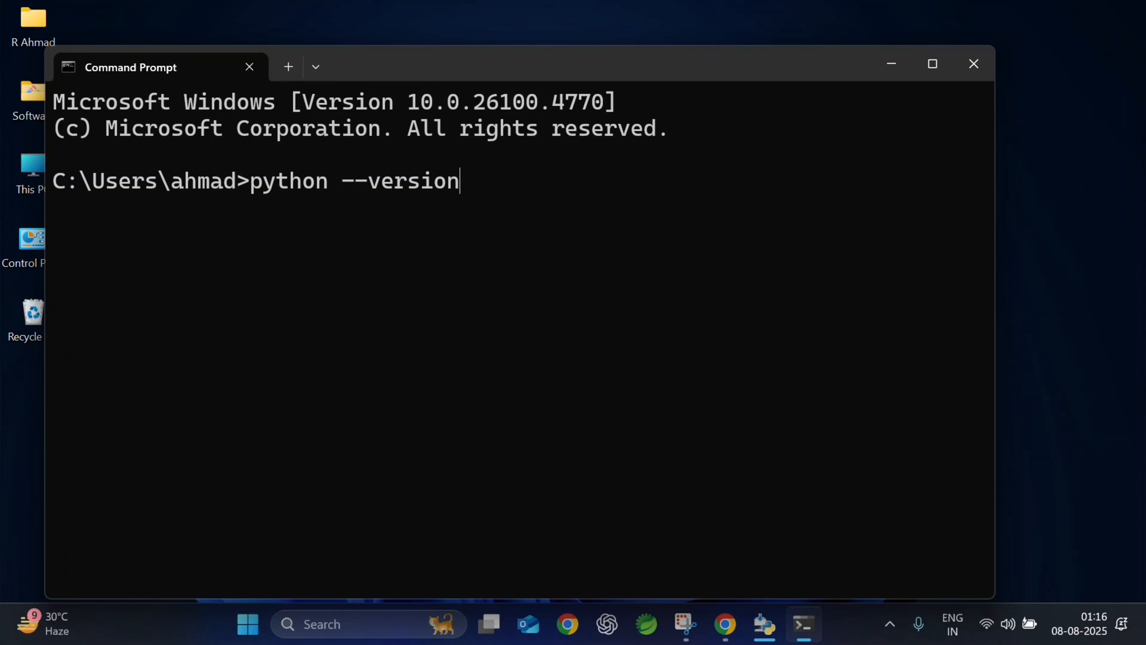
pyautogui.press('Return')
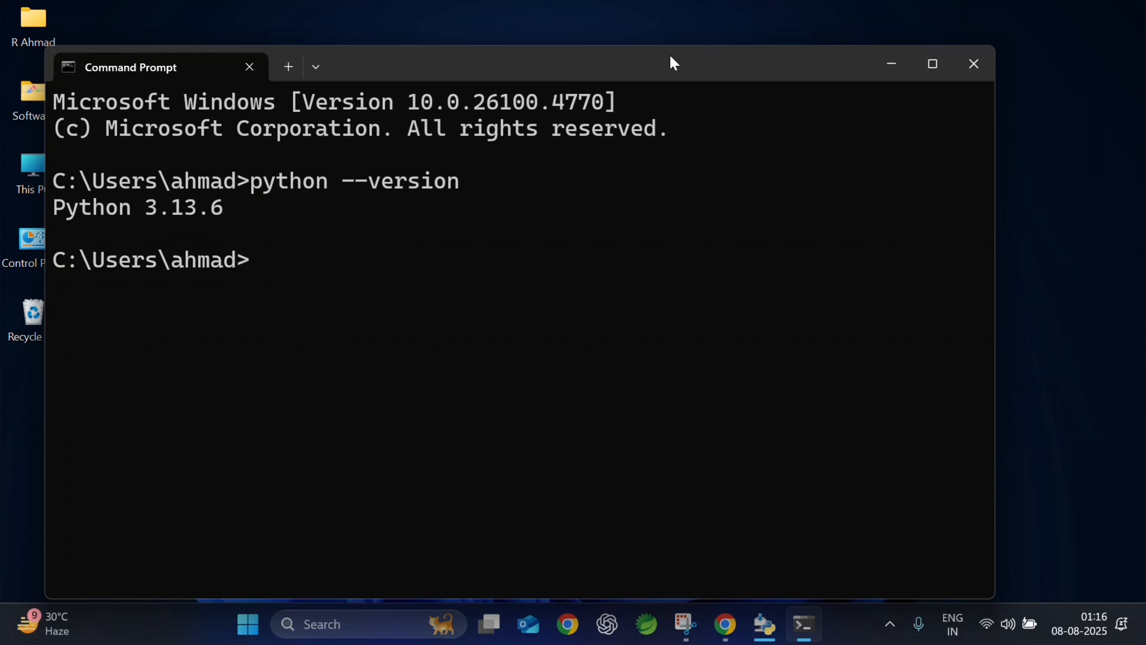
pyautogui.click(892, 64)
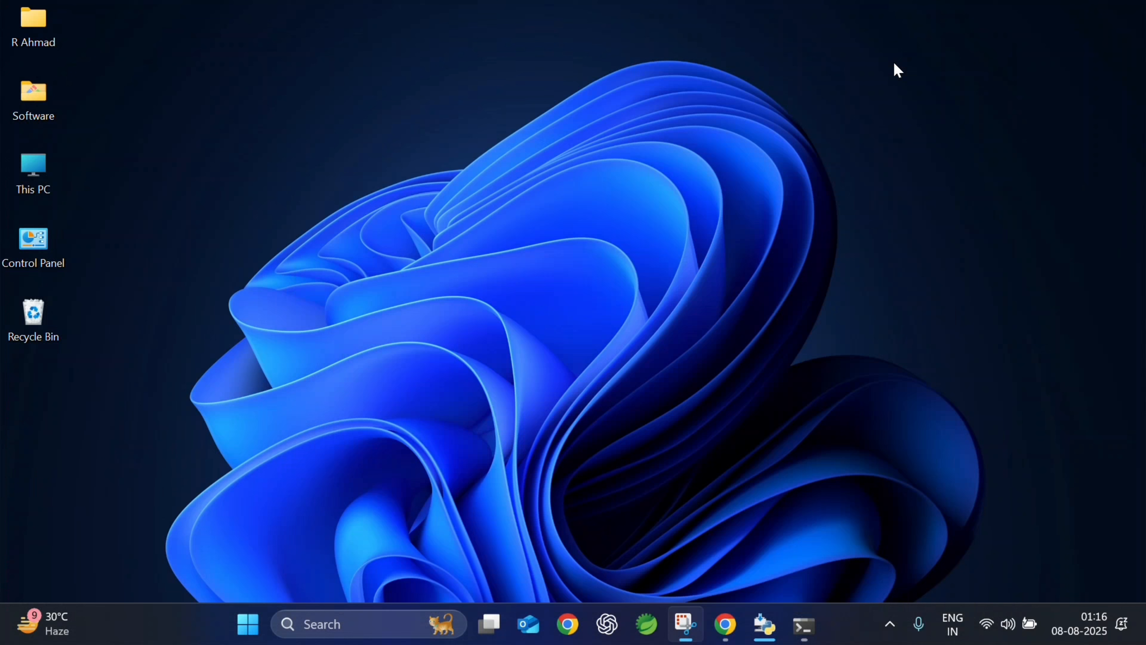
pyautogui.click(571, 226)
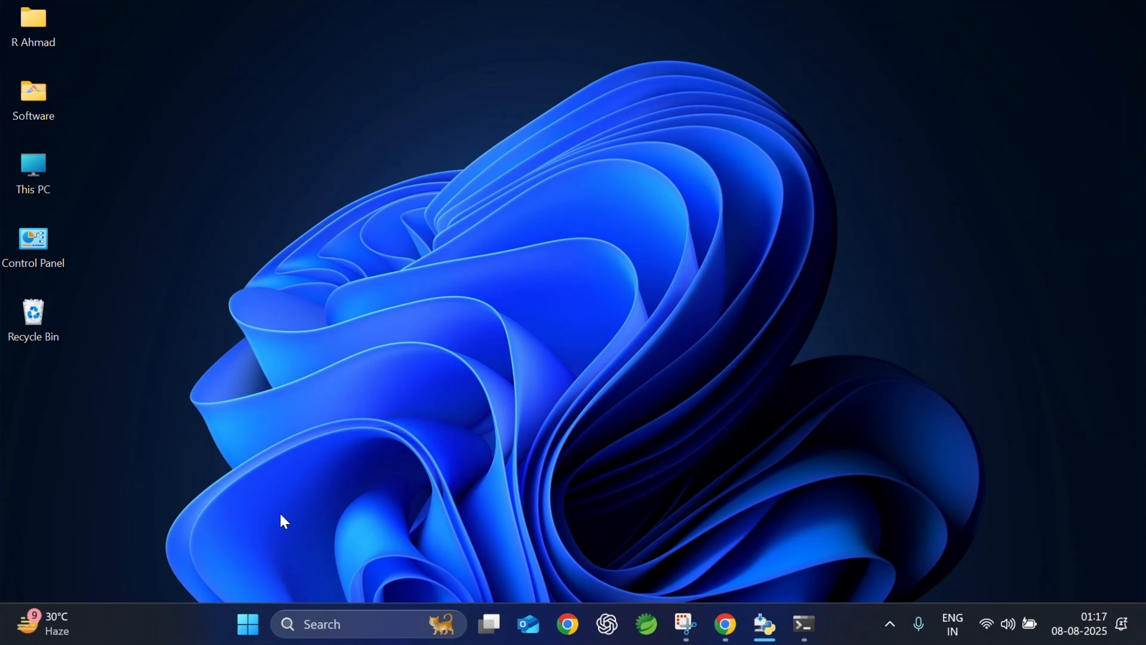
# - Search the installed apps for python and launch IDLE (Python 3.13 64-bit)
pyautogui.click(248, 625)
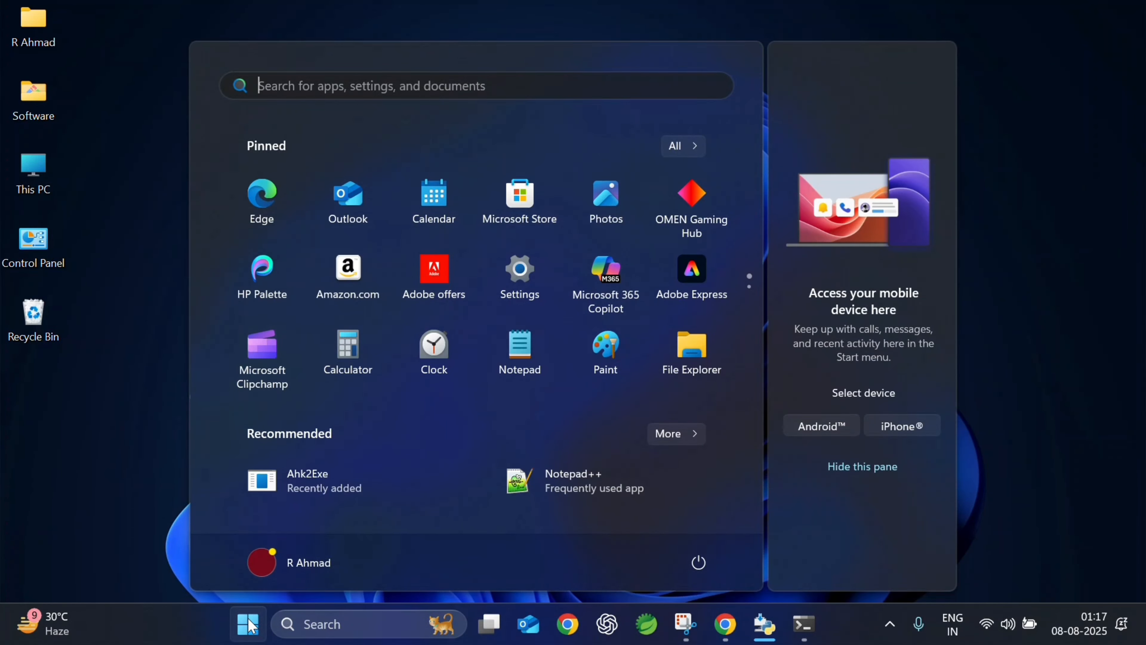
pyautogui.write('python')
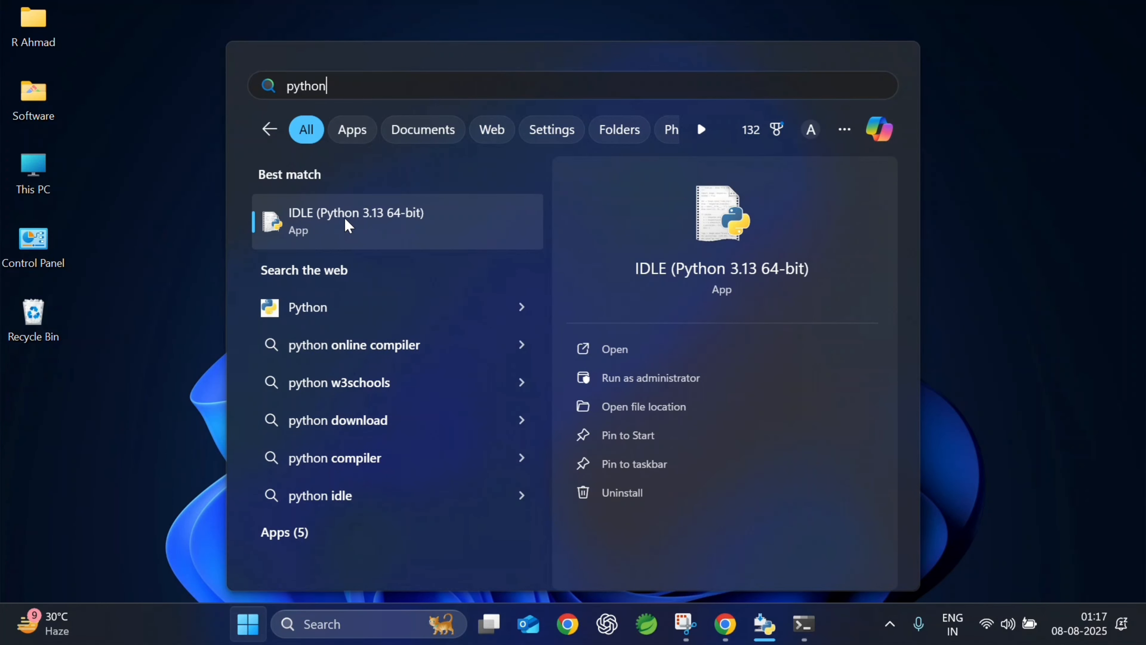
pyautogui.click(349, 225)
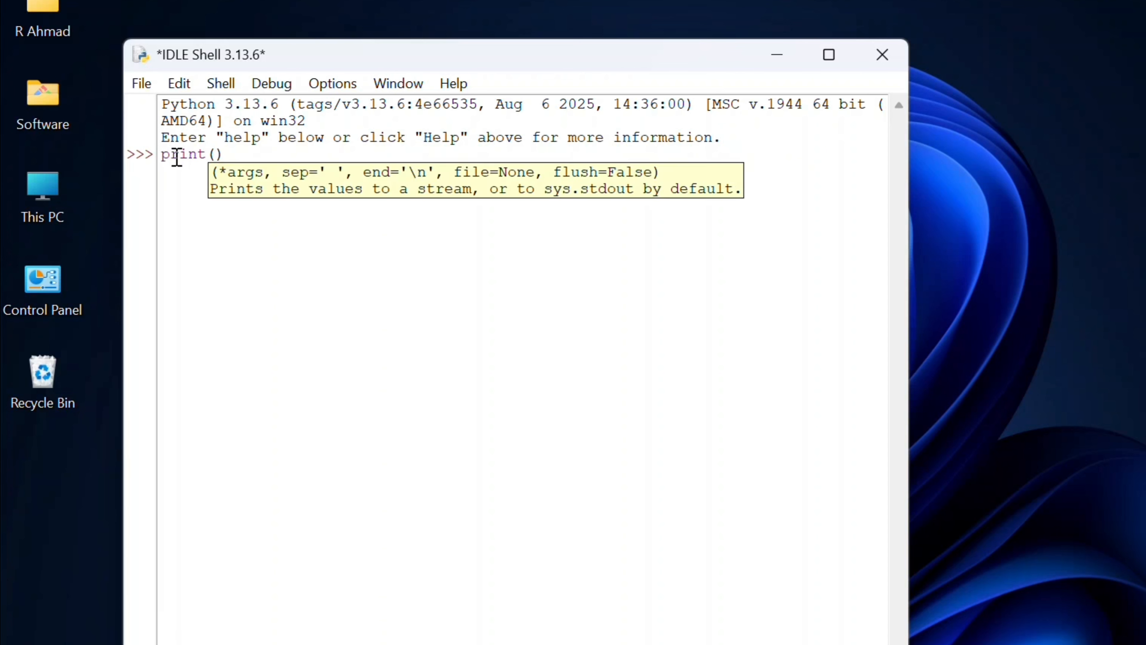
# - Write and run the statement print("Hello World!") in the IDLE shell
pyautogui.write(')')
pyautogui.press('Left')
pyautogui.write('""')
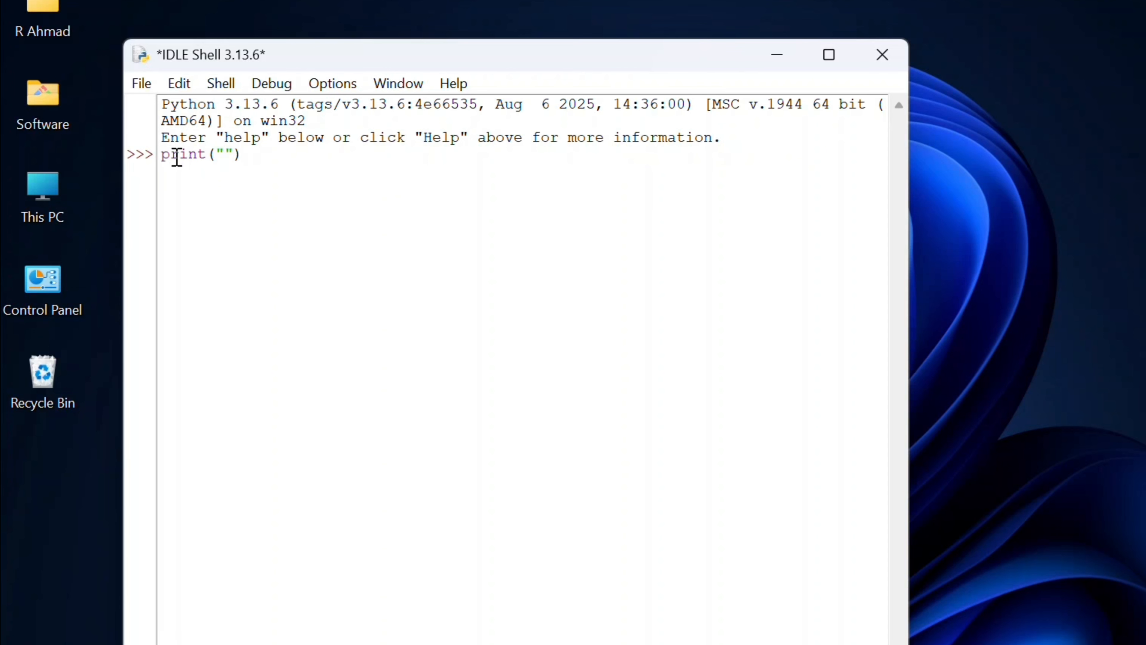
pyautogui.write('Hello World')
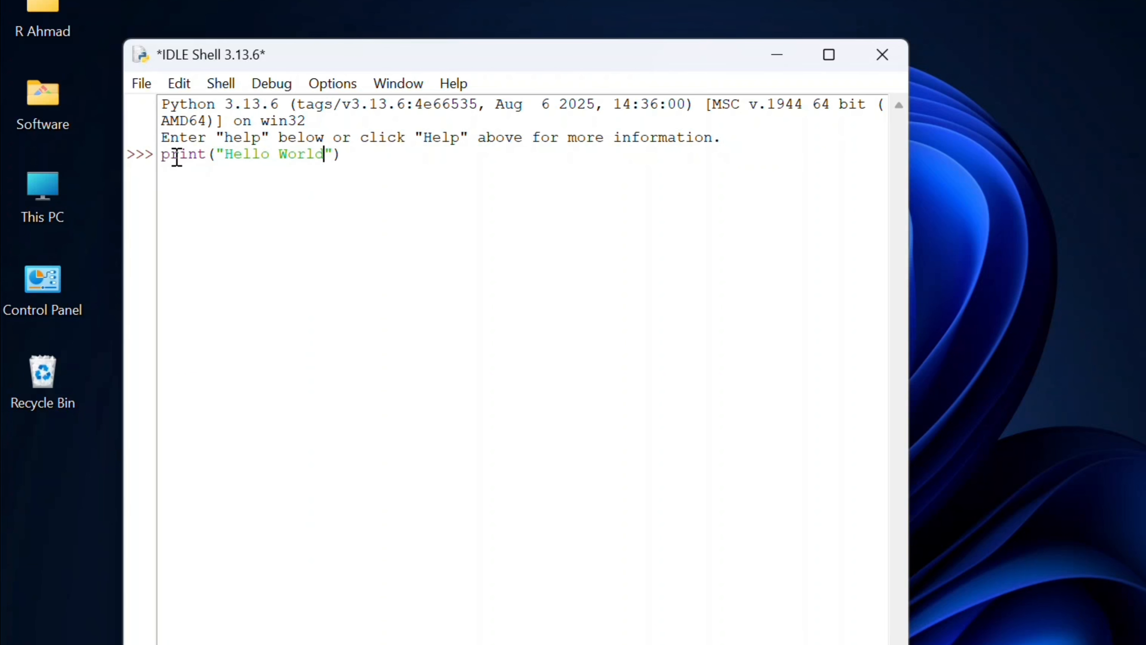
pyautogui.write('!')
pyautogui.click(388, 153)
pyautogui.press('Return')
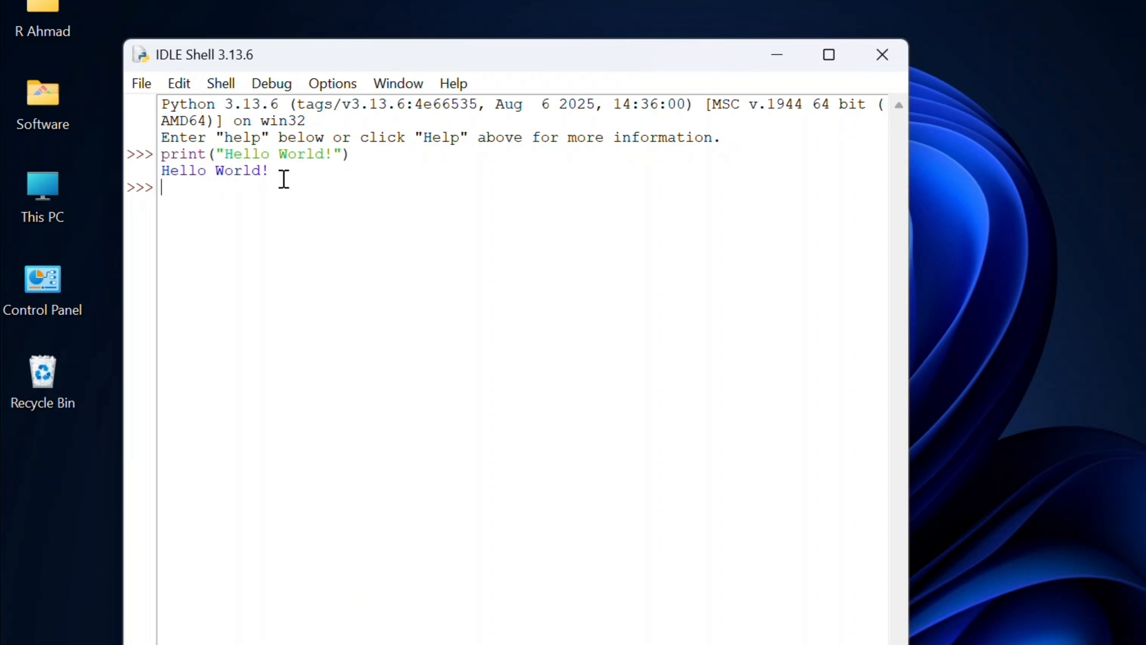
# - Save the shell session to the Desktop as a Python file named Demo, and close IDLE
pyautogui.click(144, 87)
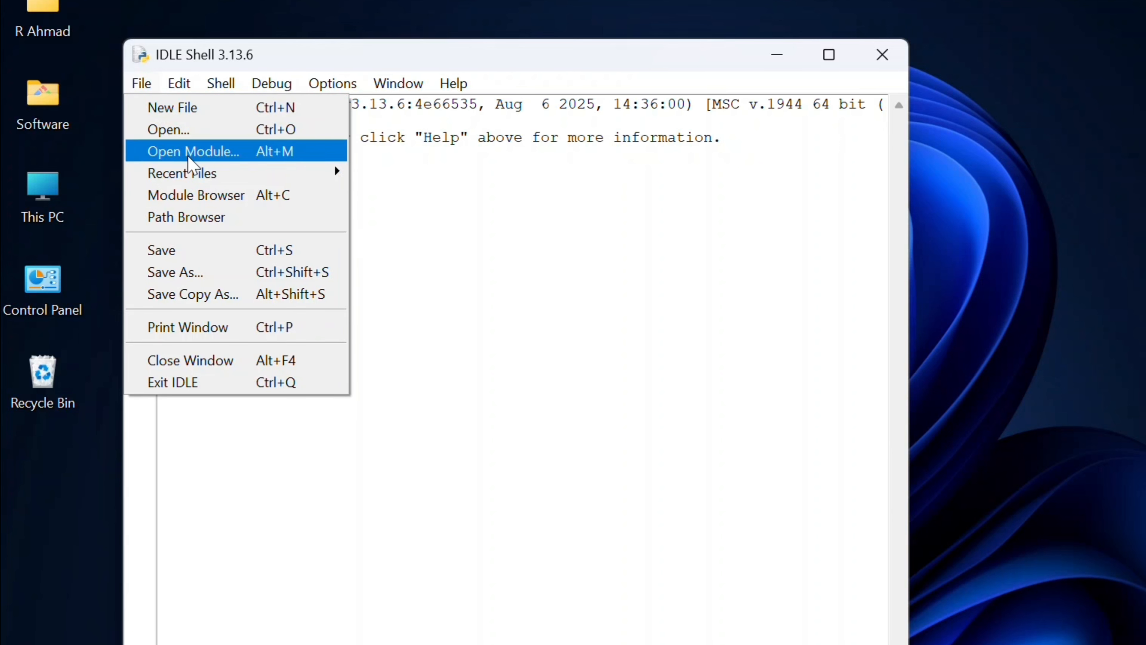
pyautogui.click(185, 276)
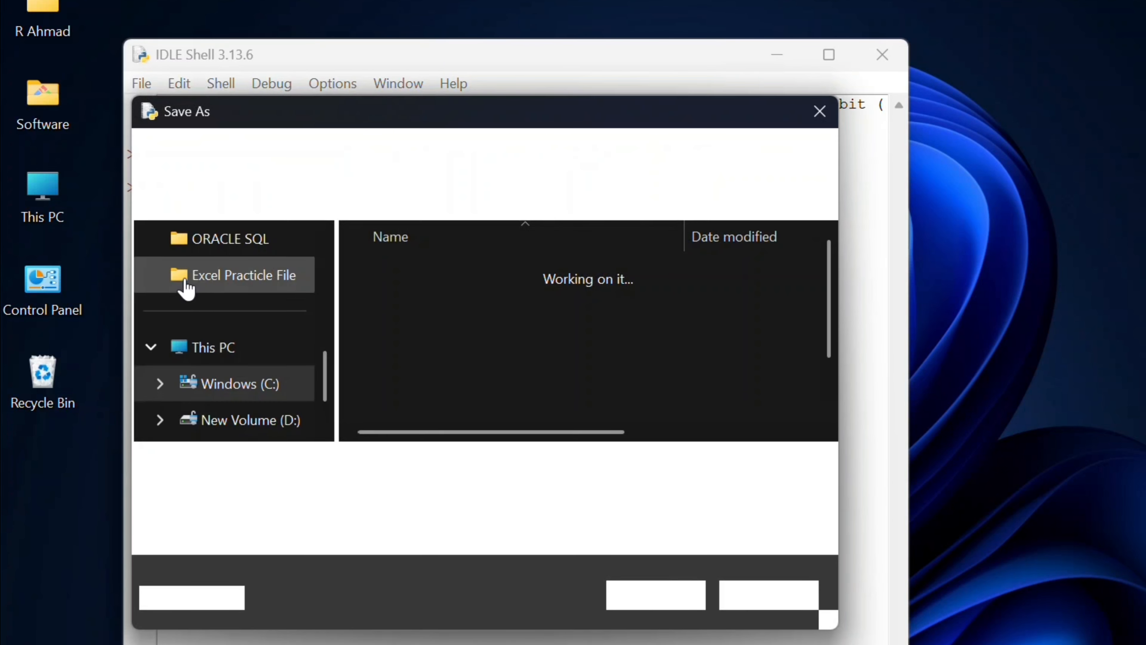
pyautogui.scroll(-1, 238, 393)
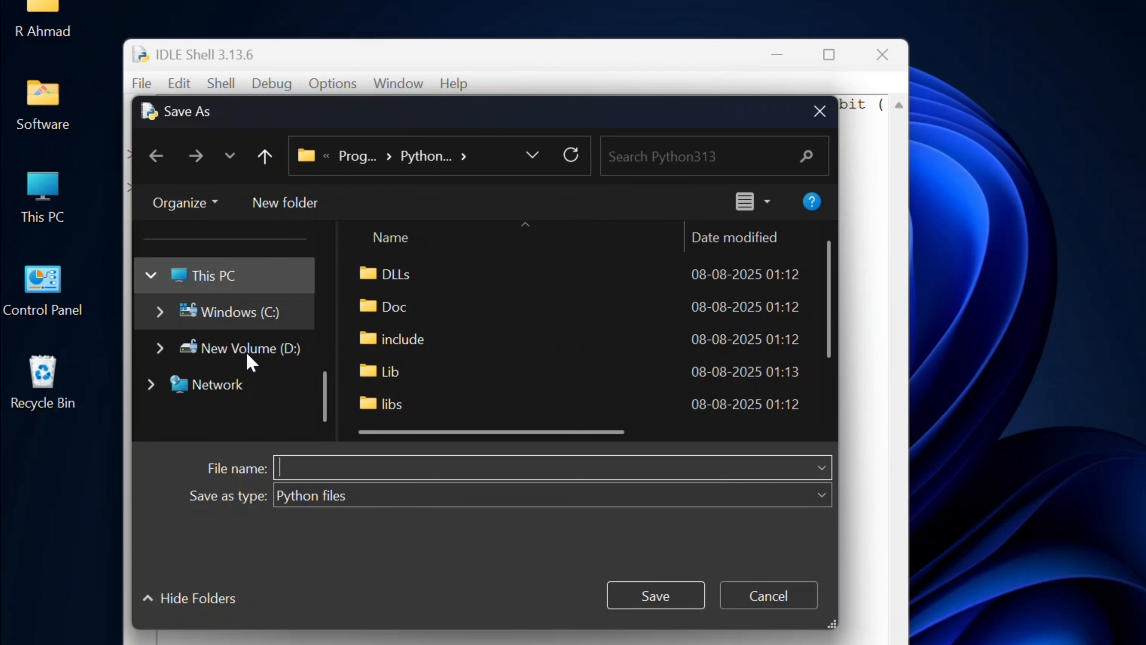
pyautogui.scroll(3, 230, 320)
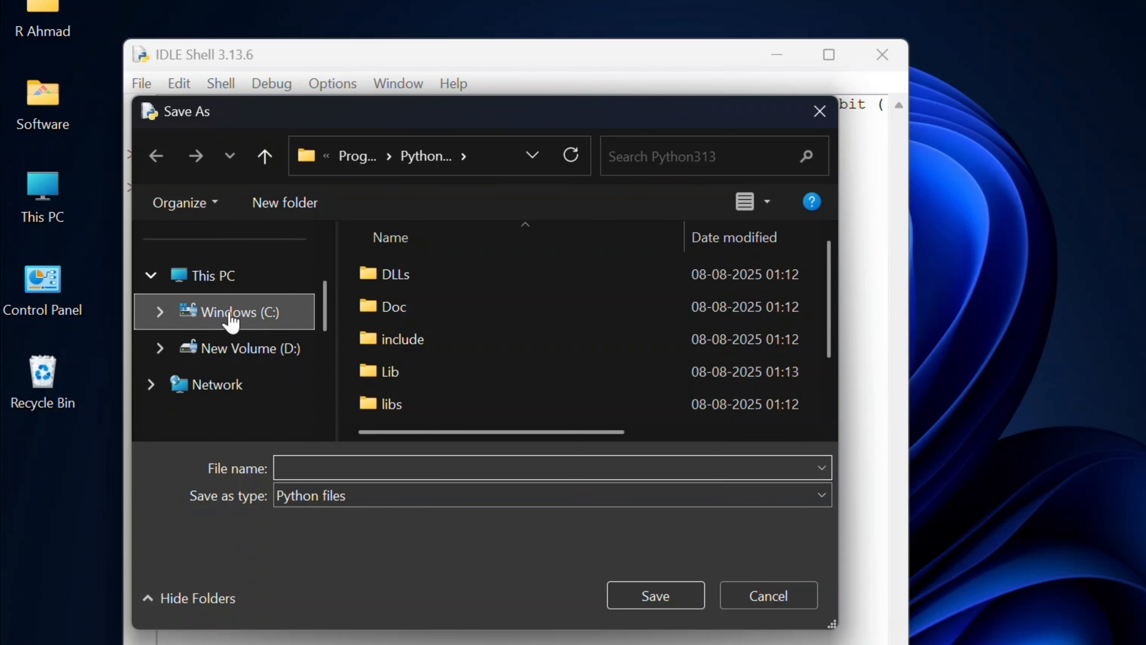
pyautogui.click(230, 359)
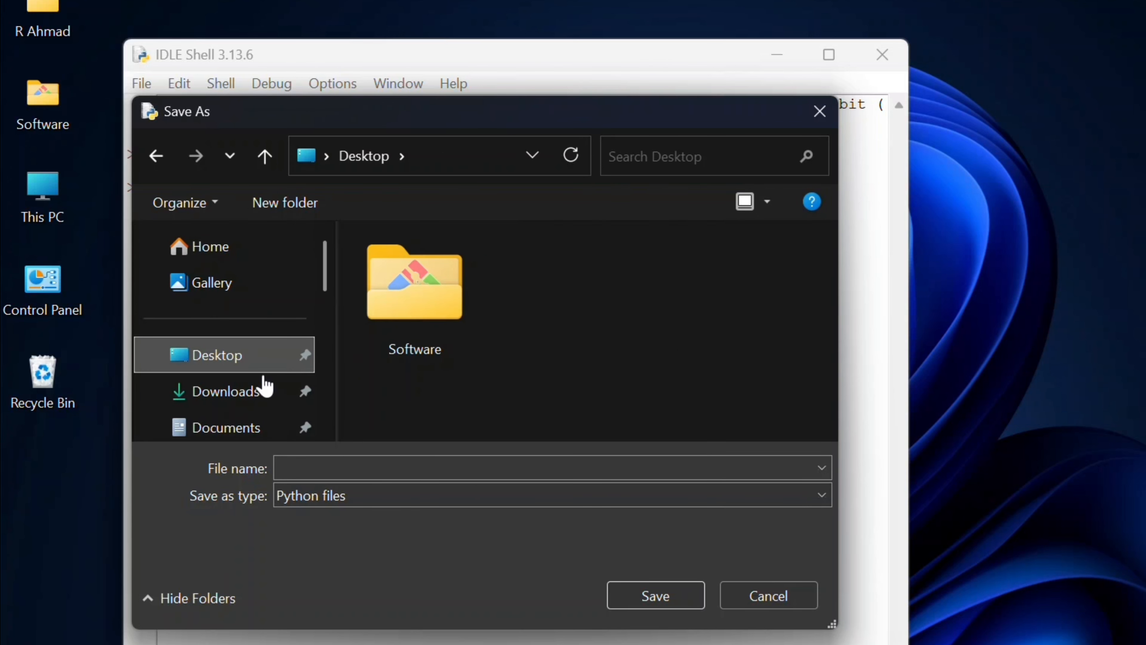
pyautogui.click(298, 466)
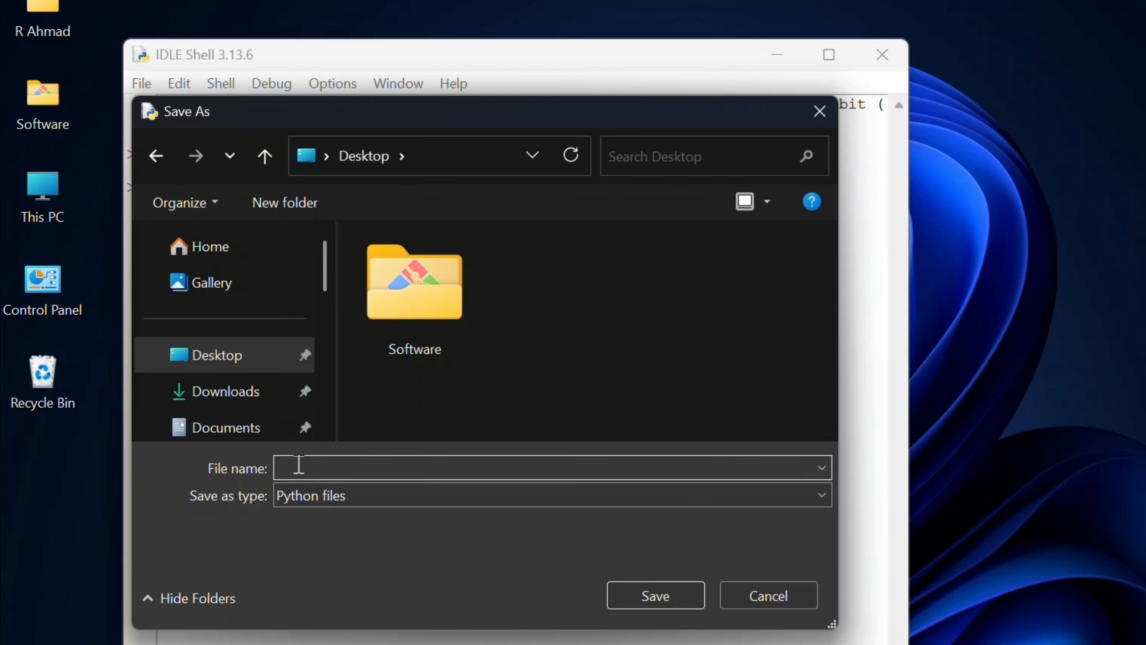
pyautogui.write('Demo')
pyautogui.click(649, 595)
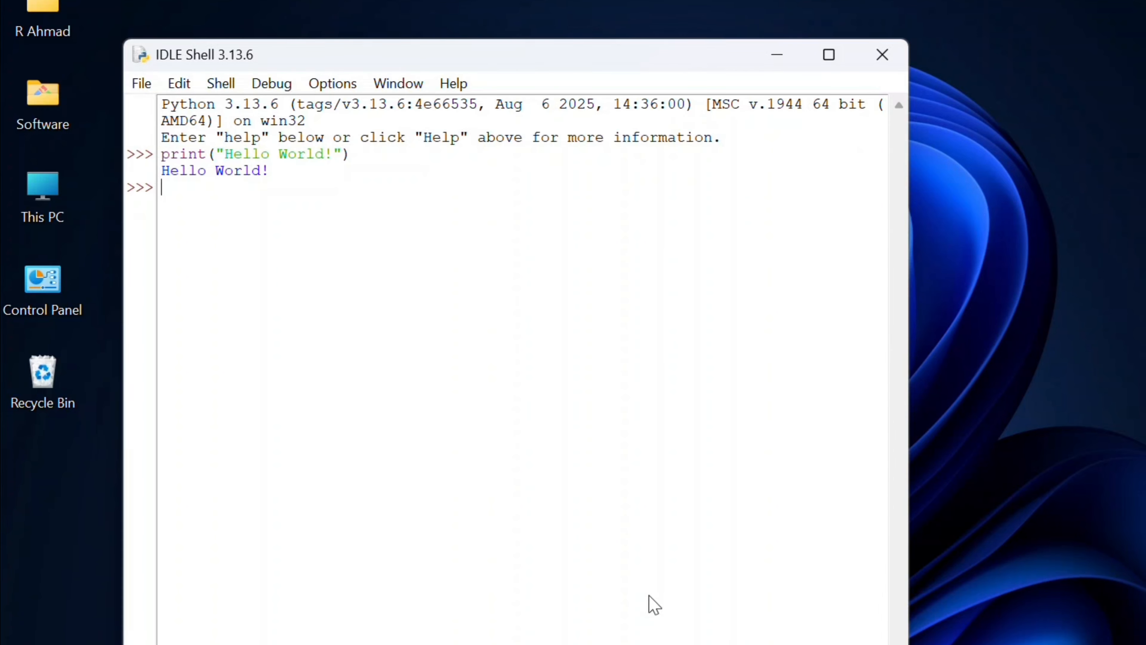
pyautogui.click(781, 59)
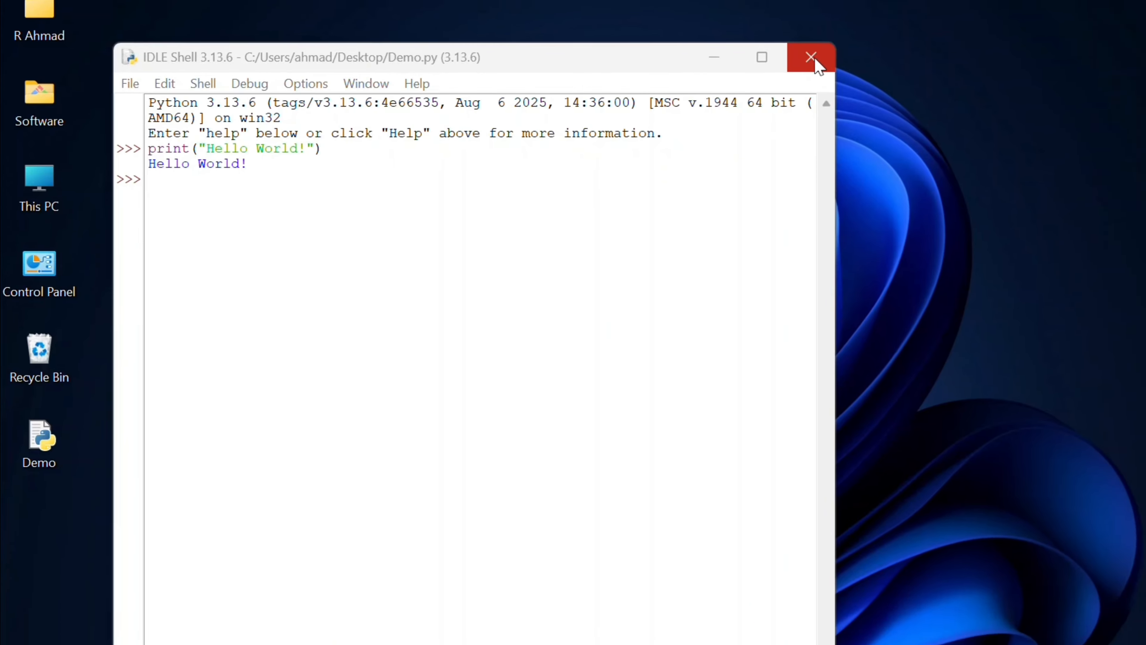
pyautogui.click(812, 59)
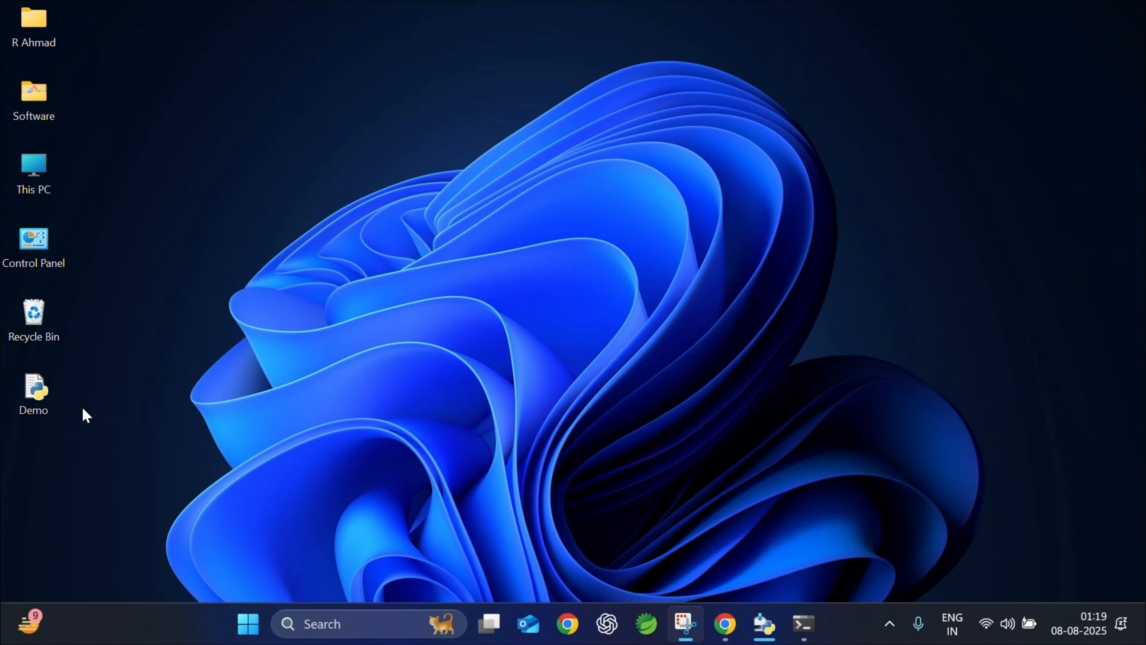